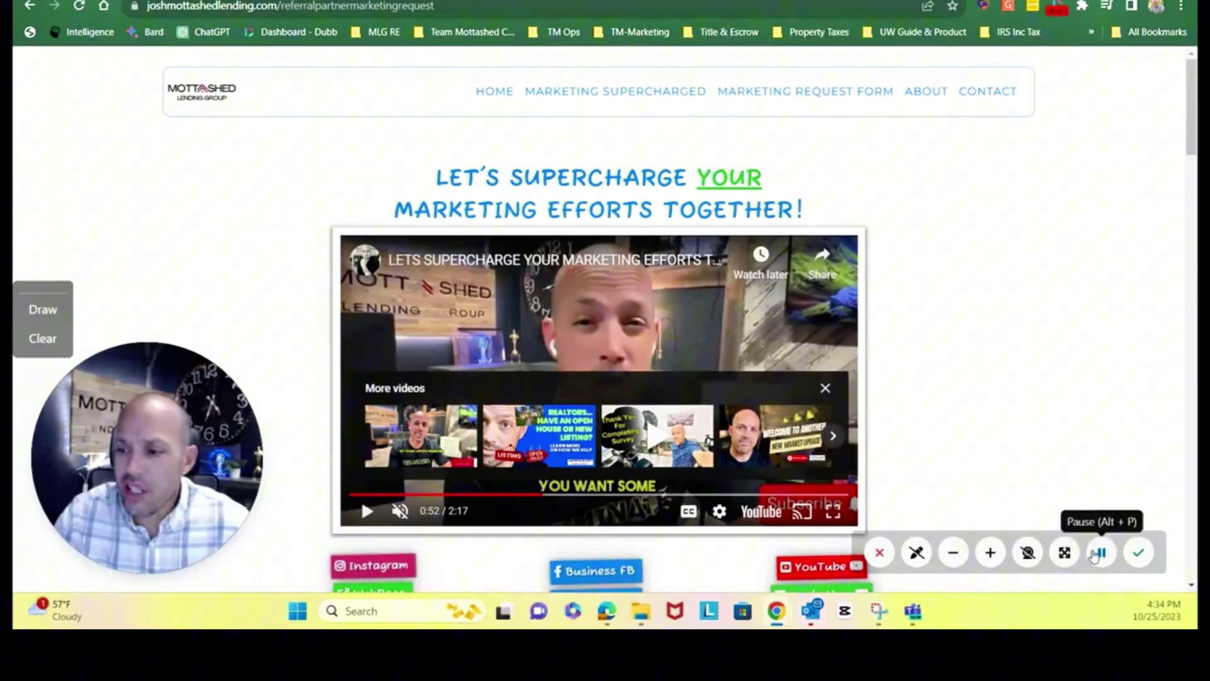
Scroll down through the marketing page to review its content.
{"action": "mouse_move", "coordinate": [40, 287]}
{"action": "left_mouse_down"}
{"action": "mouse_move", "coordinate": [1161, 315]}
{"action": "mouse_move", "coordinate": [1161, 362]}
{"action": "mouse_move", "coordinate": [1133, 428]}
{"action": "left_mouse_up"}
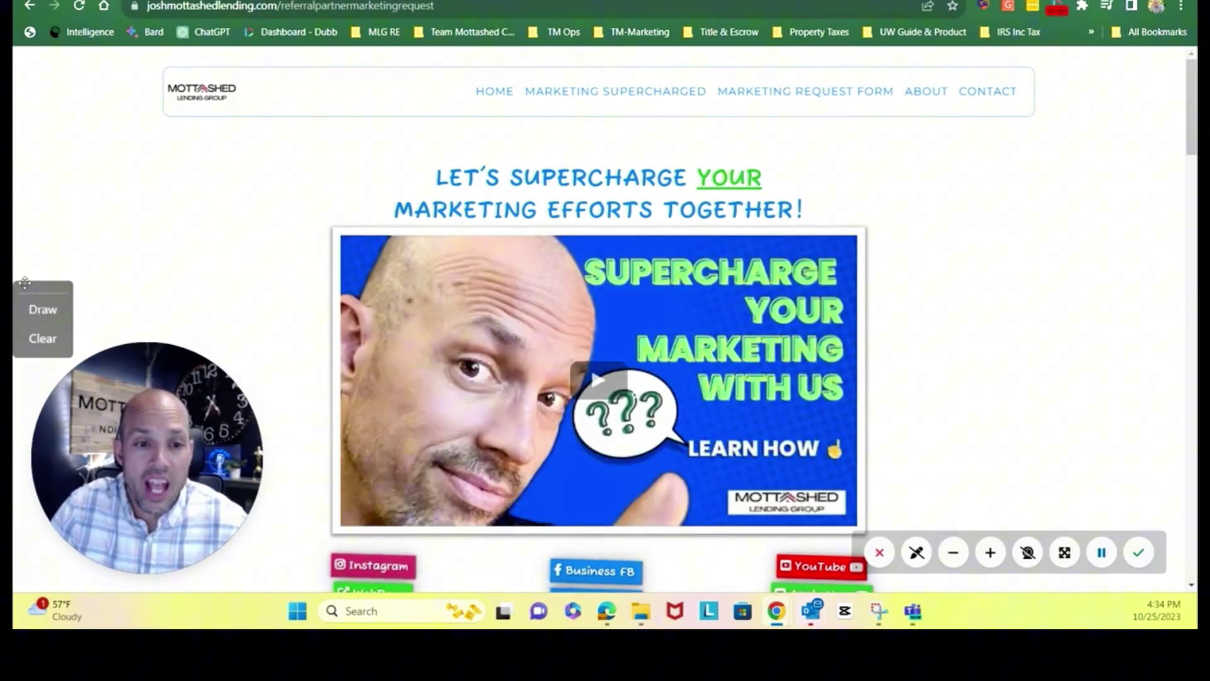
{"action": "scroll", "coordinate": [486, 226], "scroll_direction": "down", "scroll_amount": 1}
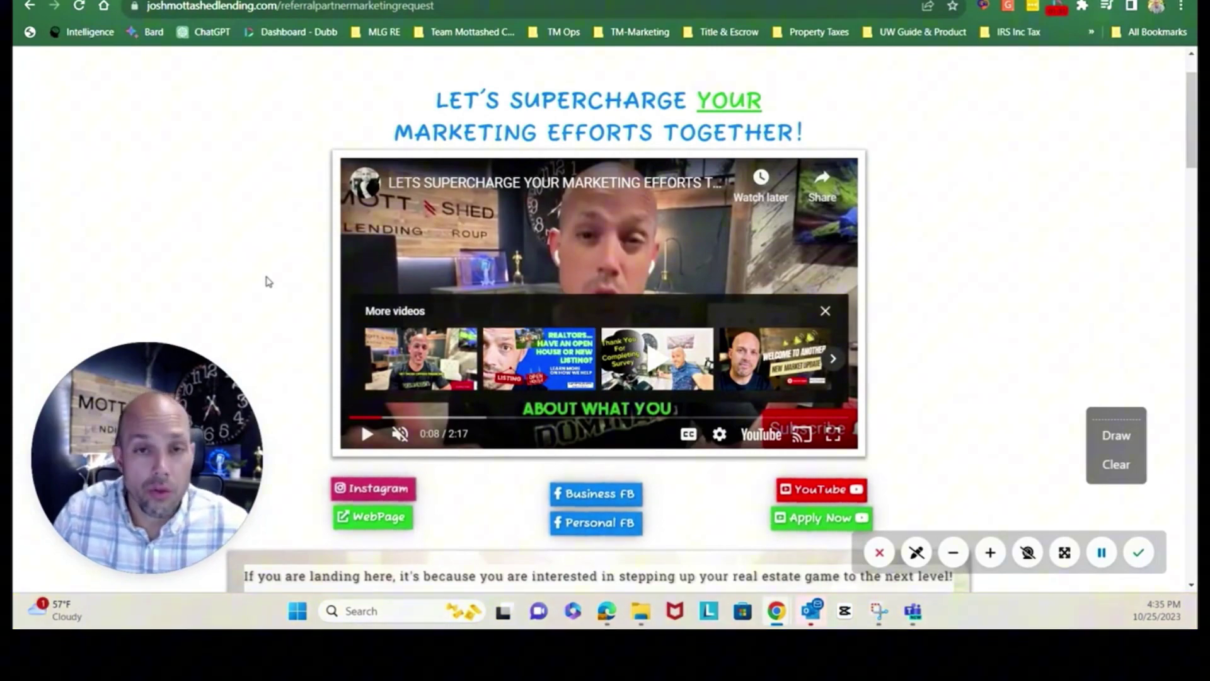
{"action": "scroll", "coordinate": [281, 334], "scroll_direction": "down", "scroll_amount": 3}
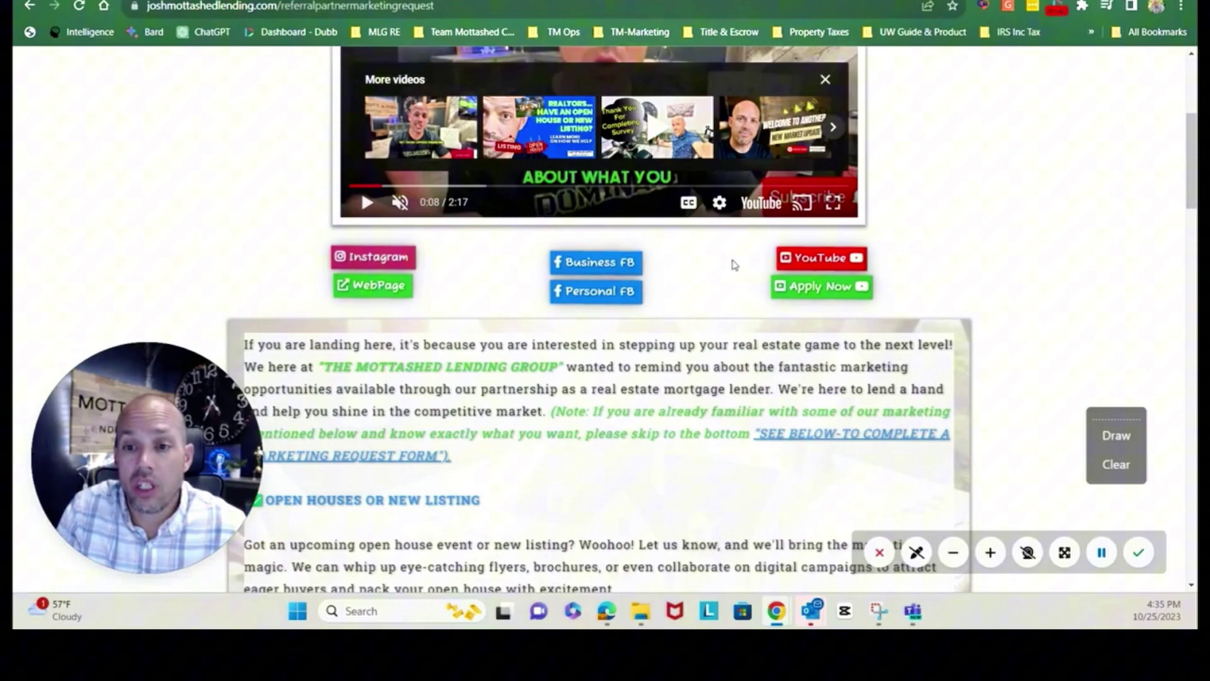
{"action": "scroll", "coordinate": [378, 264], "scroll_direction": "down", "scroll_amount": 2}
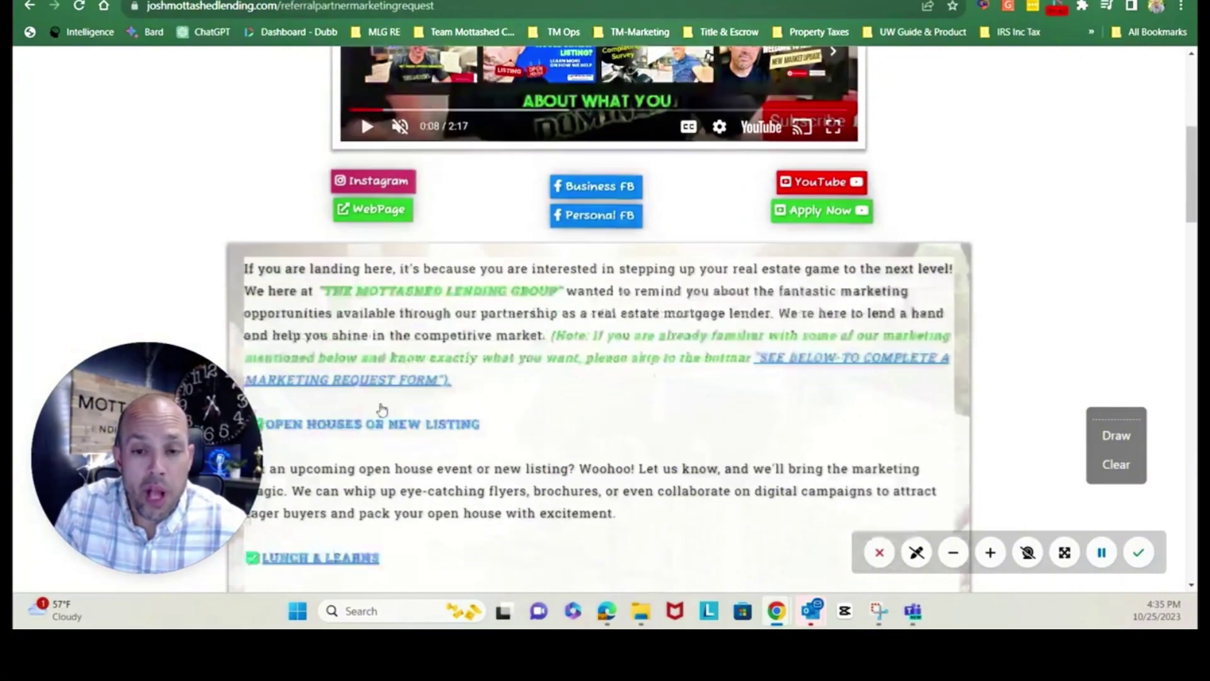
{"action": "scroll", "coordinate": [483, 379], "scroll_direction": "down", "scroll_amount": 3}
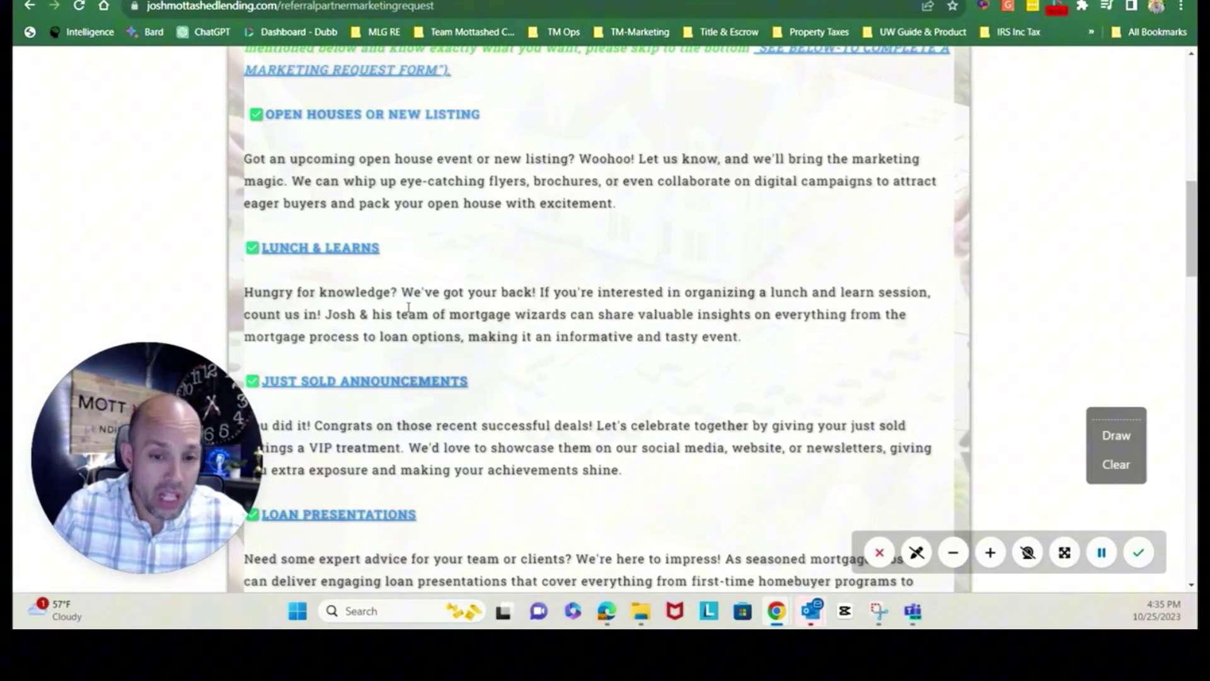
{"action": "scroll", "coordinate": [431, 380], "scroll_direction": "down", "scroll_amount": 1}
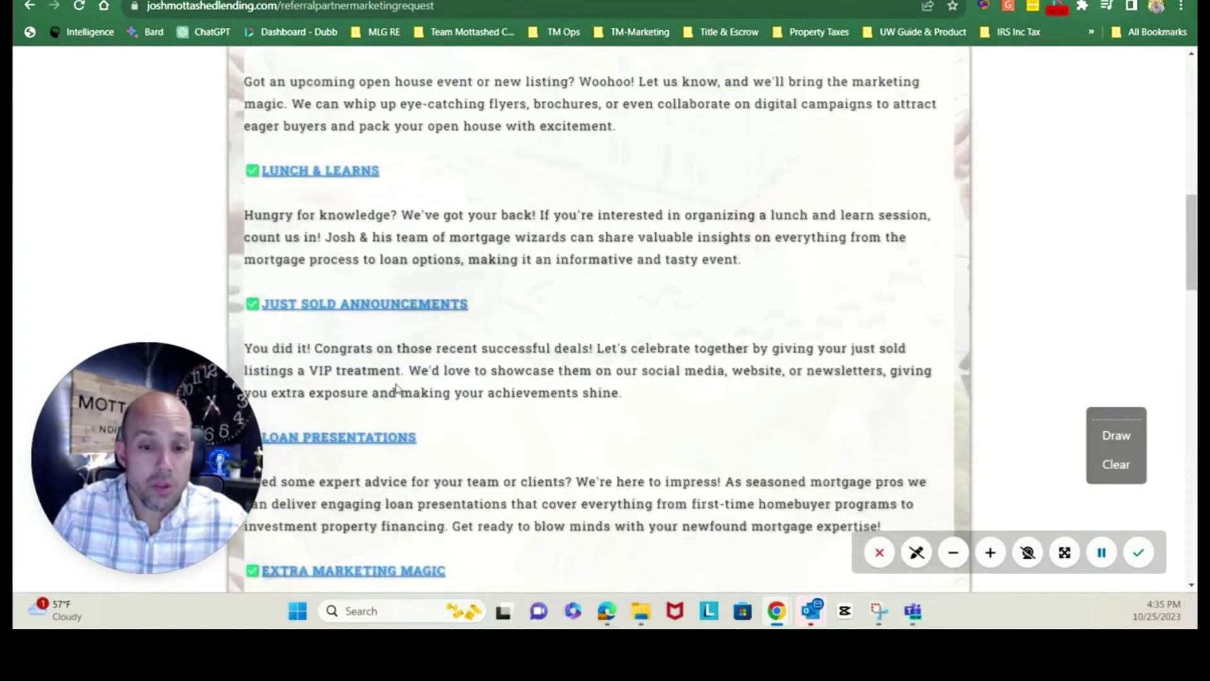
{"action": "scroll", "coordinate": [400, 377], "scroll_direction": "down", "scroll_amount": 2}
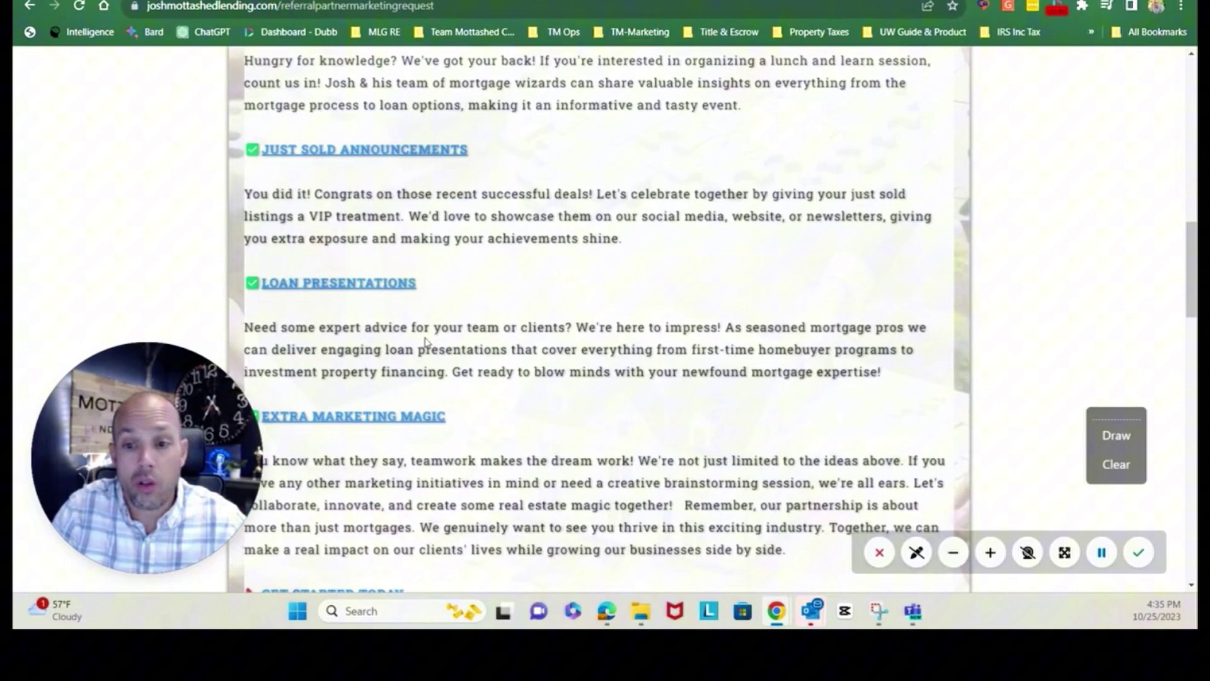
{"action": "scroll", "coordinate": [431, 344], "scroll_direction": "down", "scroll_amount": 1}
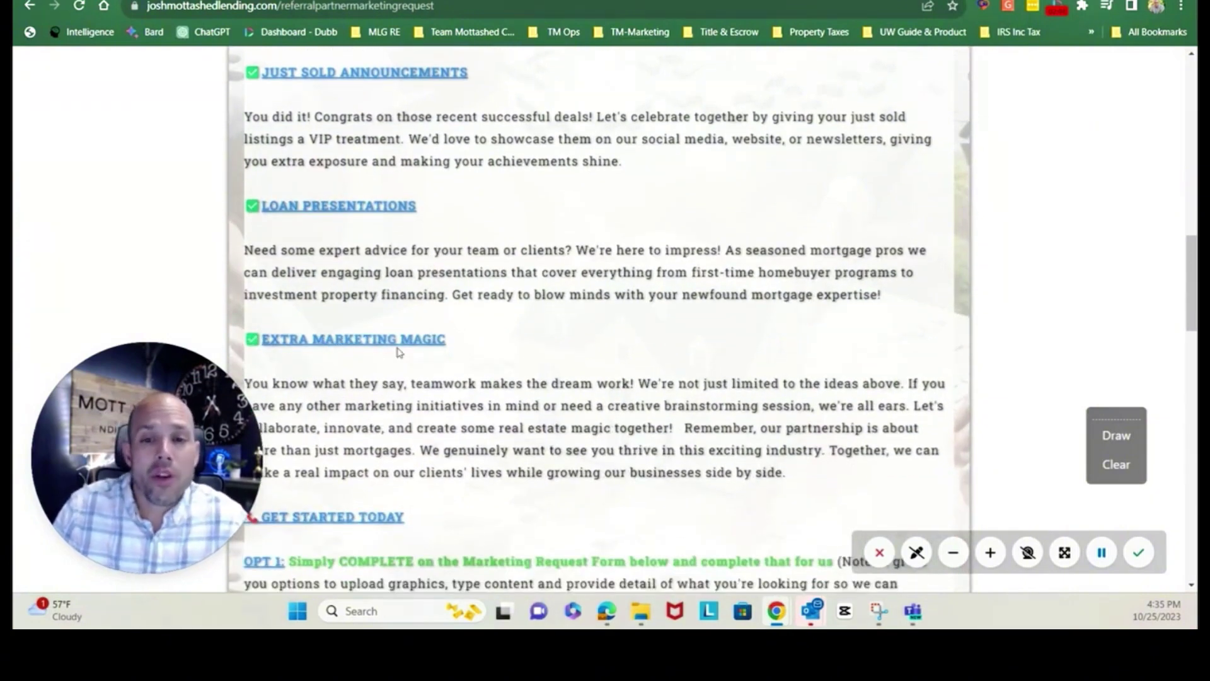
Return to the top and go to the Marketing Request Form page.
{"action": "left_click", "coordinate": [449, 346]}
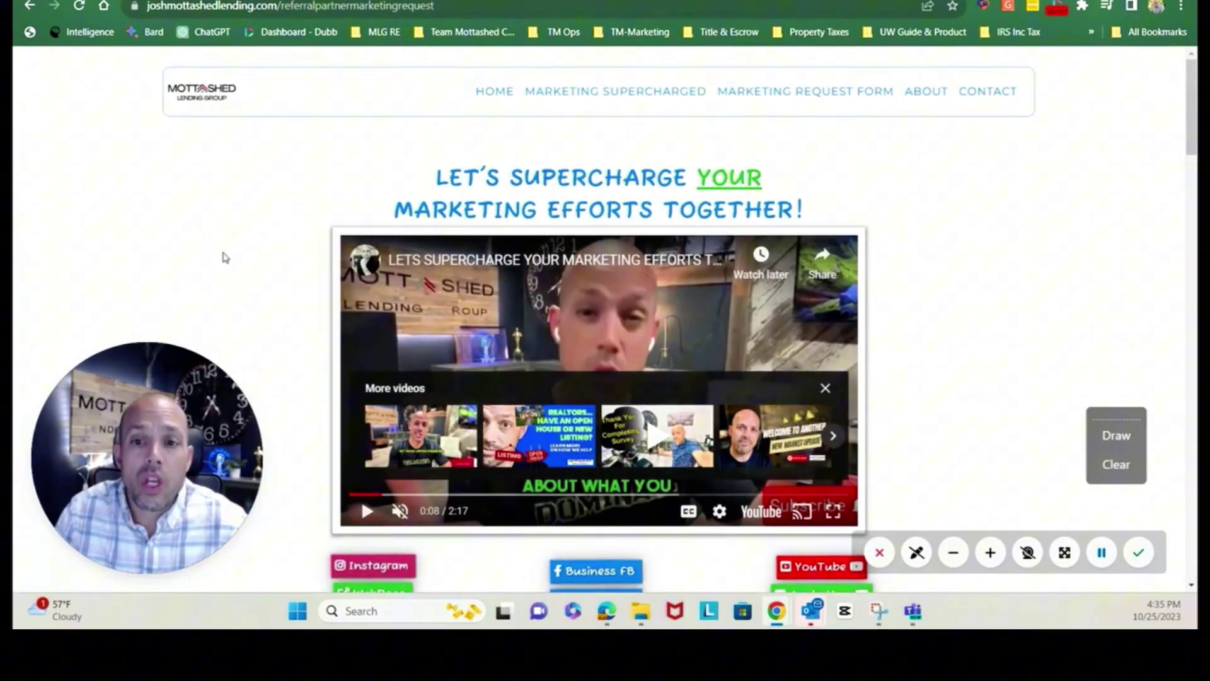
{"action": "mouse_move", "coordinate": [629, 95]}
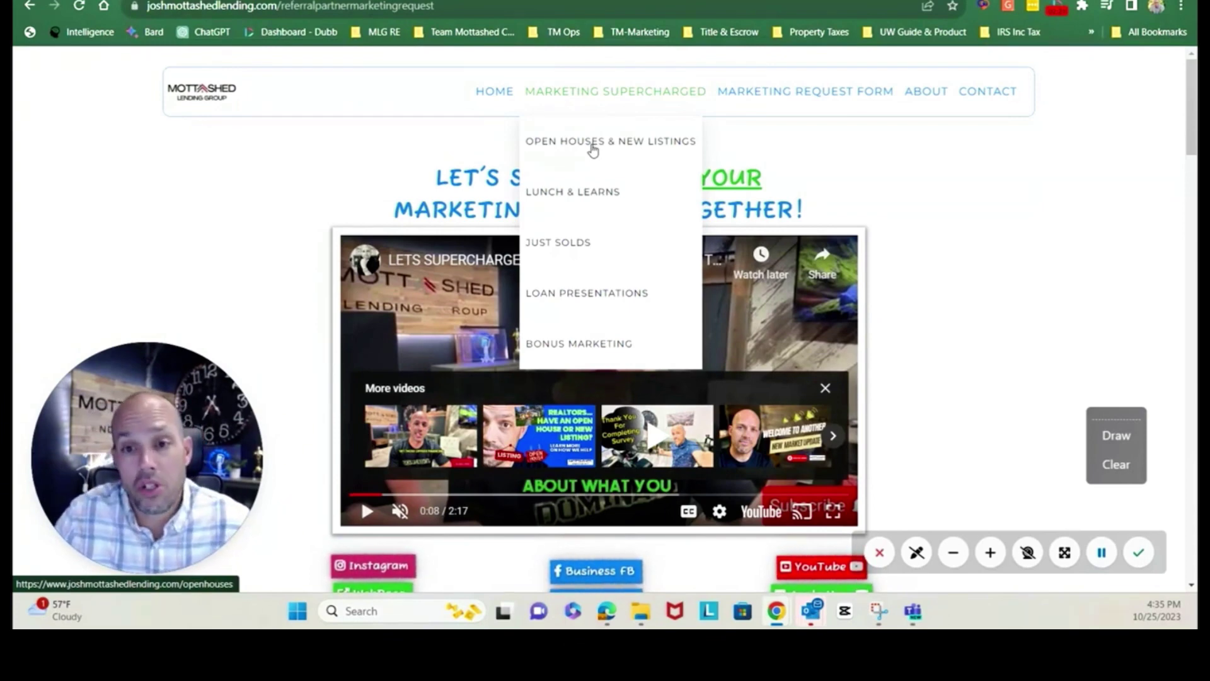
{"action": "left_click", "coordinate": [780, 92]}
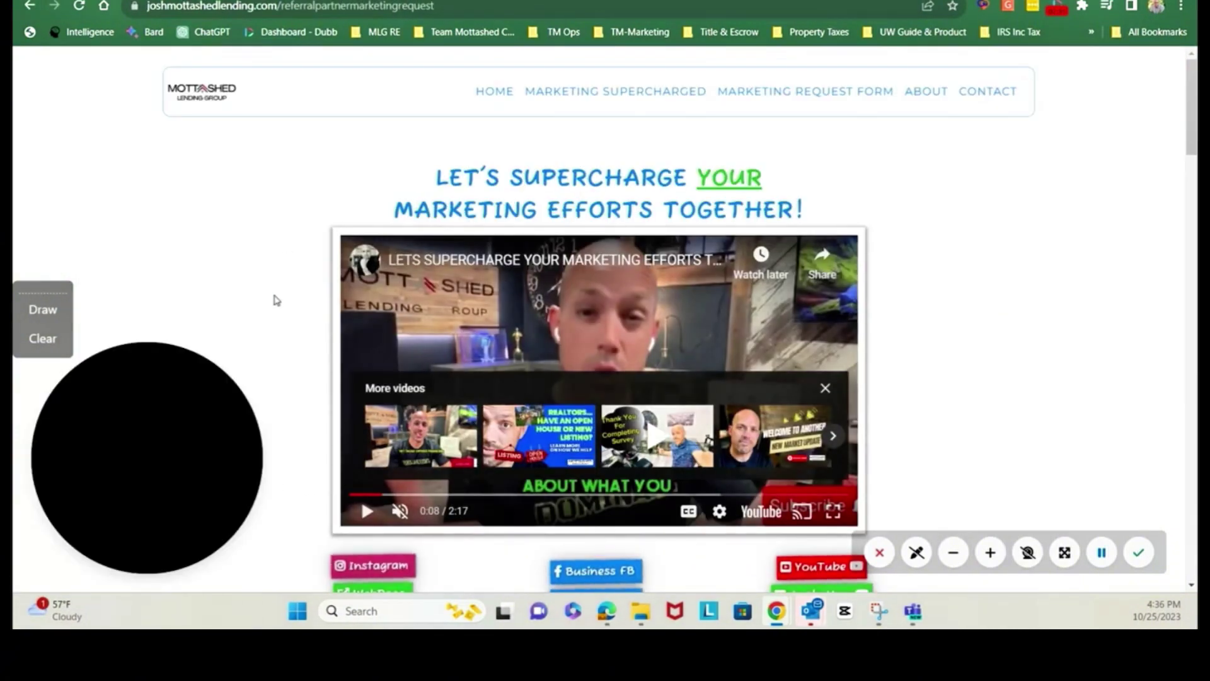
Scroll the Mottashed Lending Group marketing page down to the embedded request form.
{"action": "scroll", "coordinate": [284, 305], "scroll_direction": "down", "scroll_amount": 10}
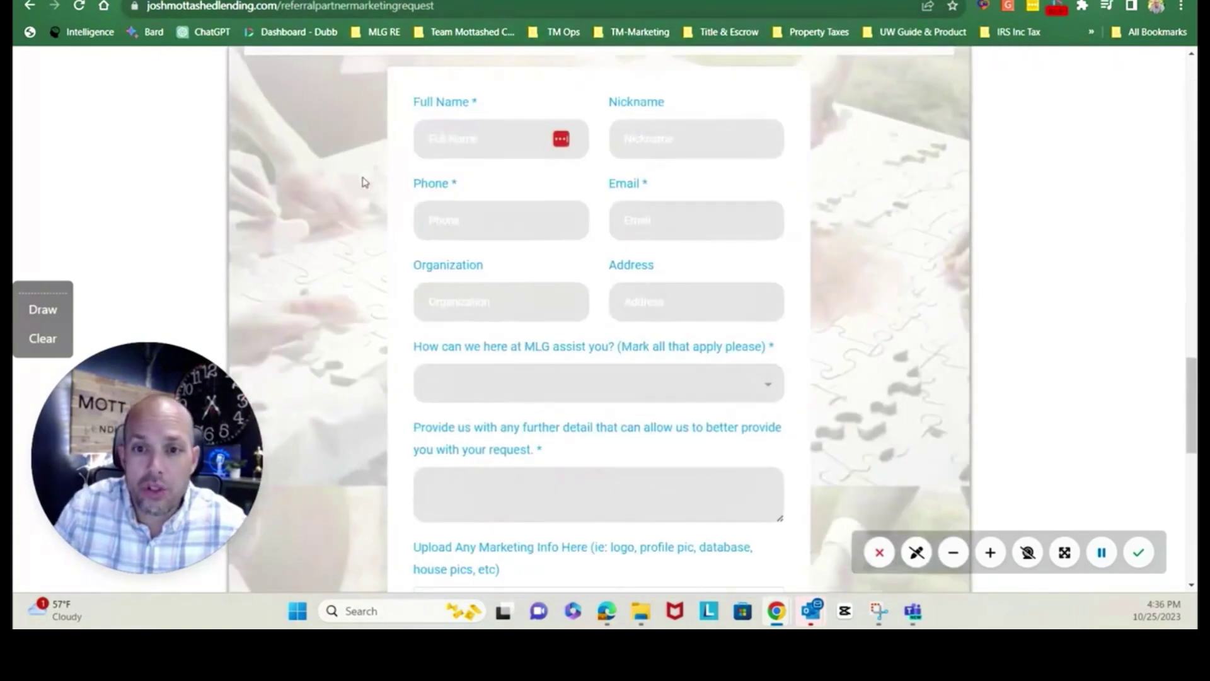
{"action": "scroll", "coordinate": [362, 182], "scroll_direction": "up", "scroll_amount": 1}
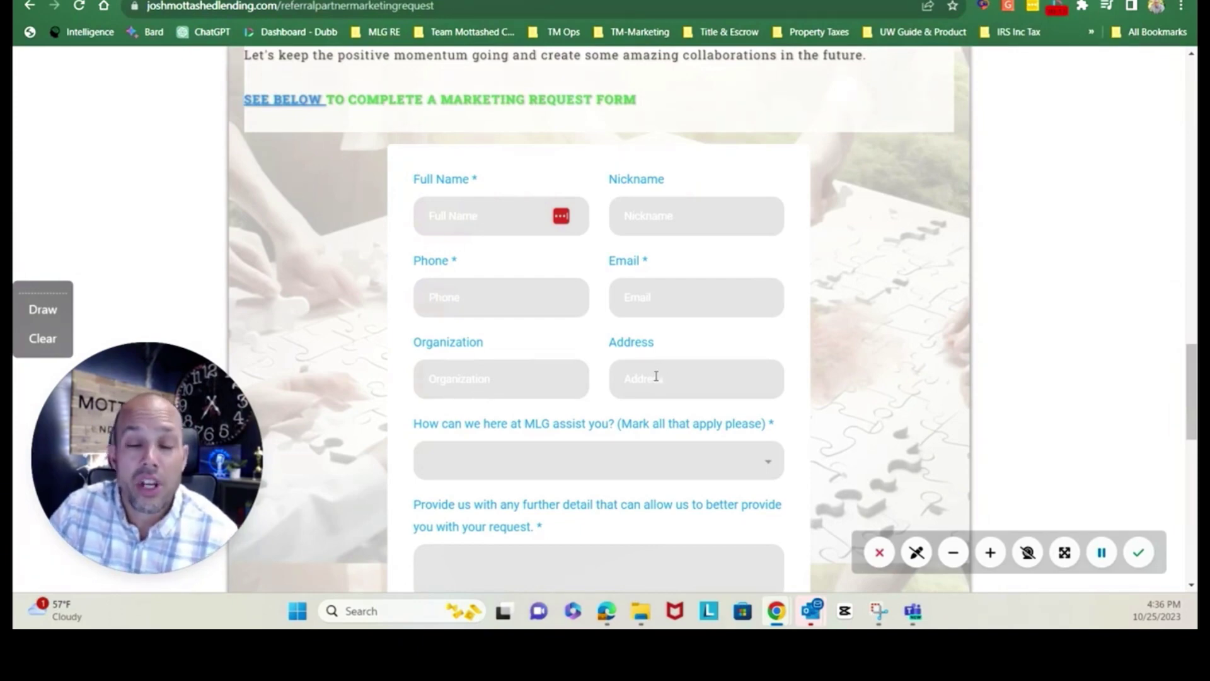
{"action": "scroll", "coordinate": [463, 303], "scroll_direction": "down", "scroll_amount": 2}
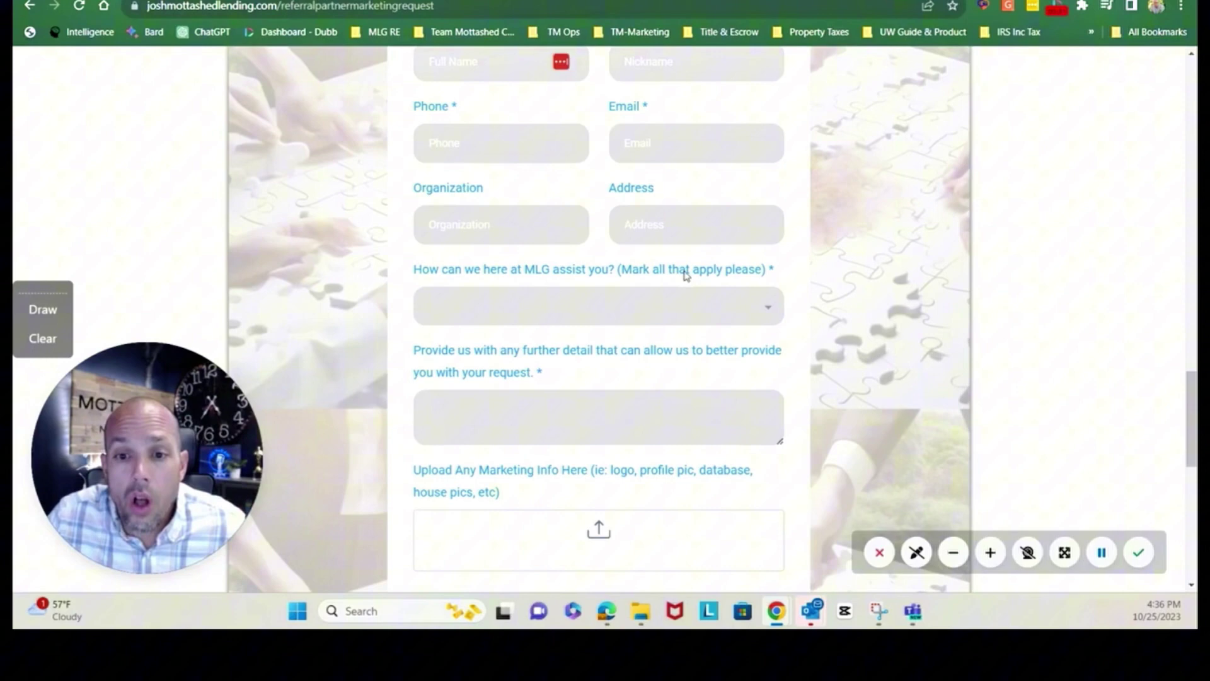
Select 'marketing strategy meeting' and 'digital marketing campaigns' under 'How can we assist you?'.
{"action": "left_click", "coordinate": [694, 299]}
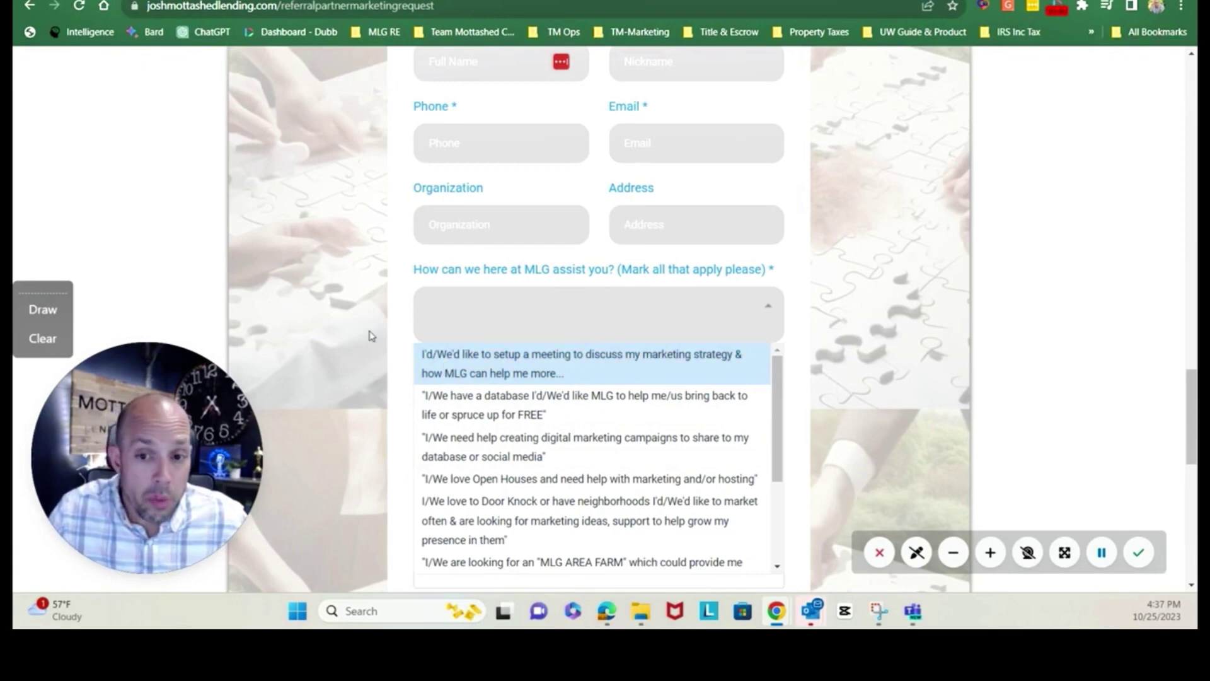
{"action": "left_click", "coordinate": [463, 370]}
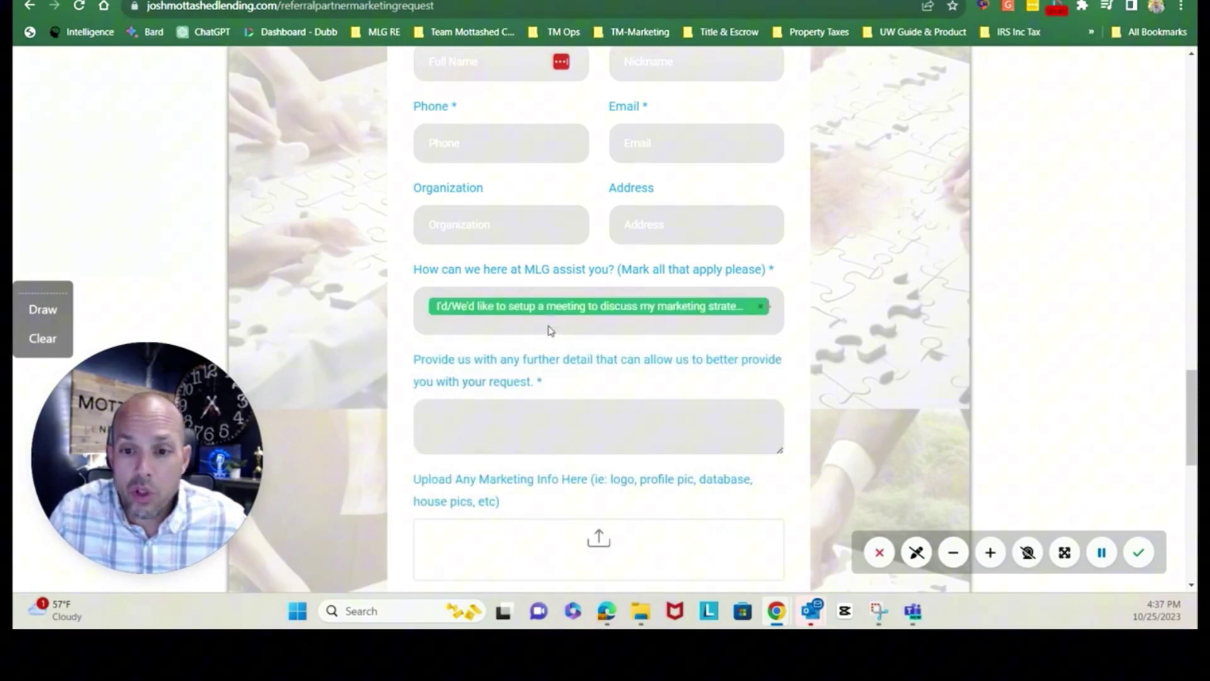
{"action": "left_click", "coordinate": [666, 322]}
{"action": "left_click", "coordinate": [488, 469]}
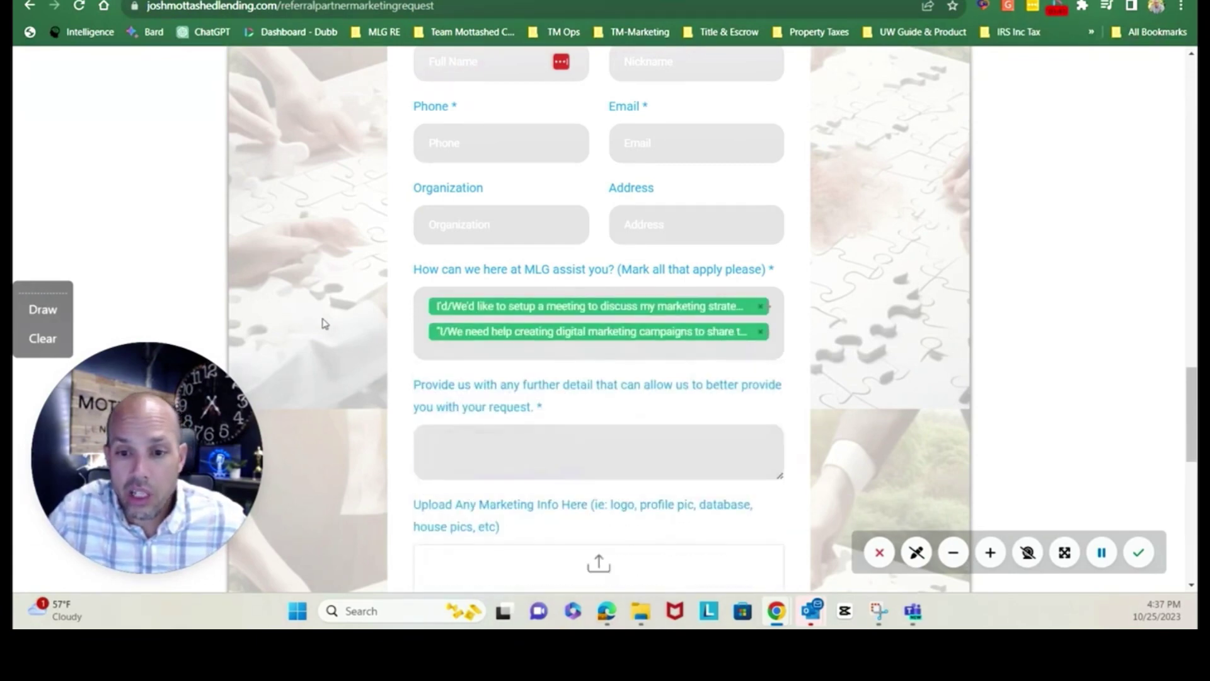
{"action": "left_click", "coordinate": [453, 442]}
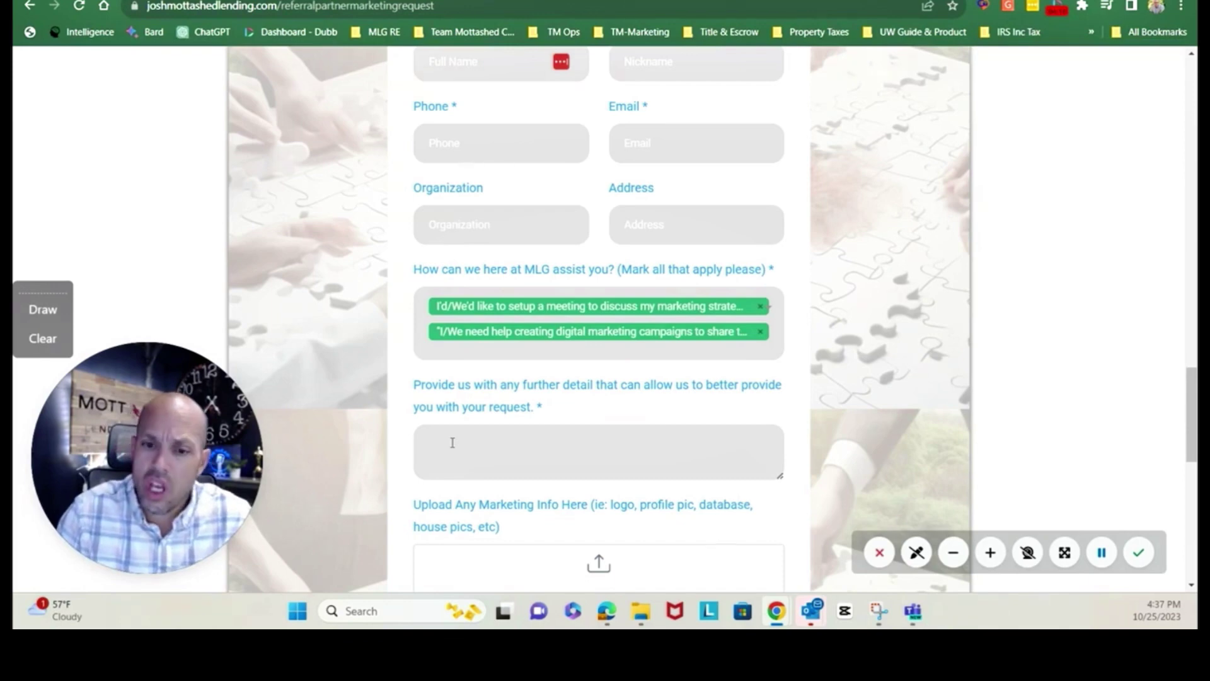
Type a note greeting the recipient, saying they look forward to working together and want to set an appointment.
{"action": "type", "text": "Hey Josh"}
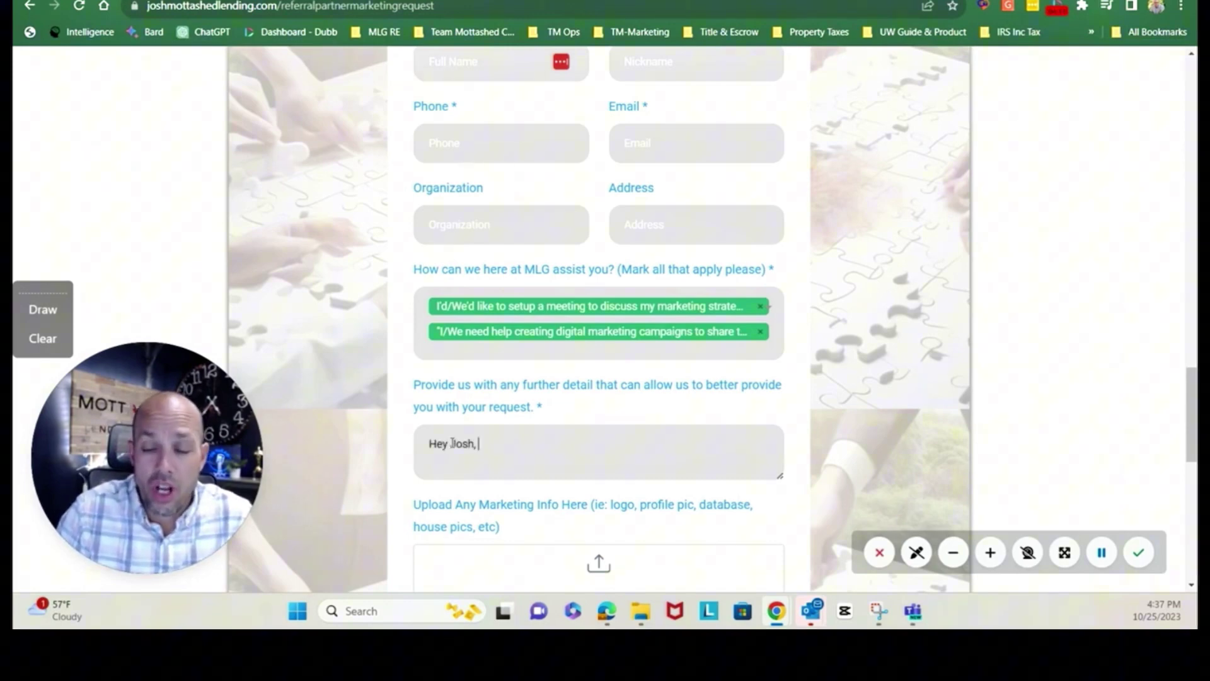
{"action": "type", "text": ", Peter here"}
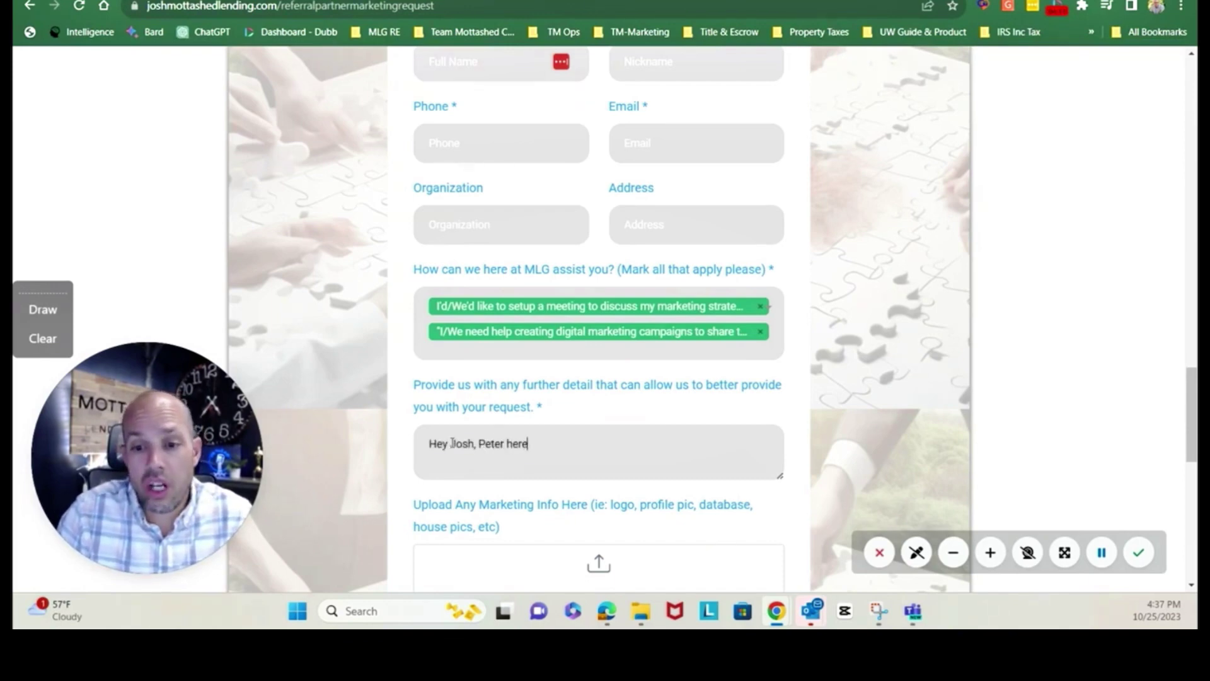
{"action": "type", "text": " we are look"}
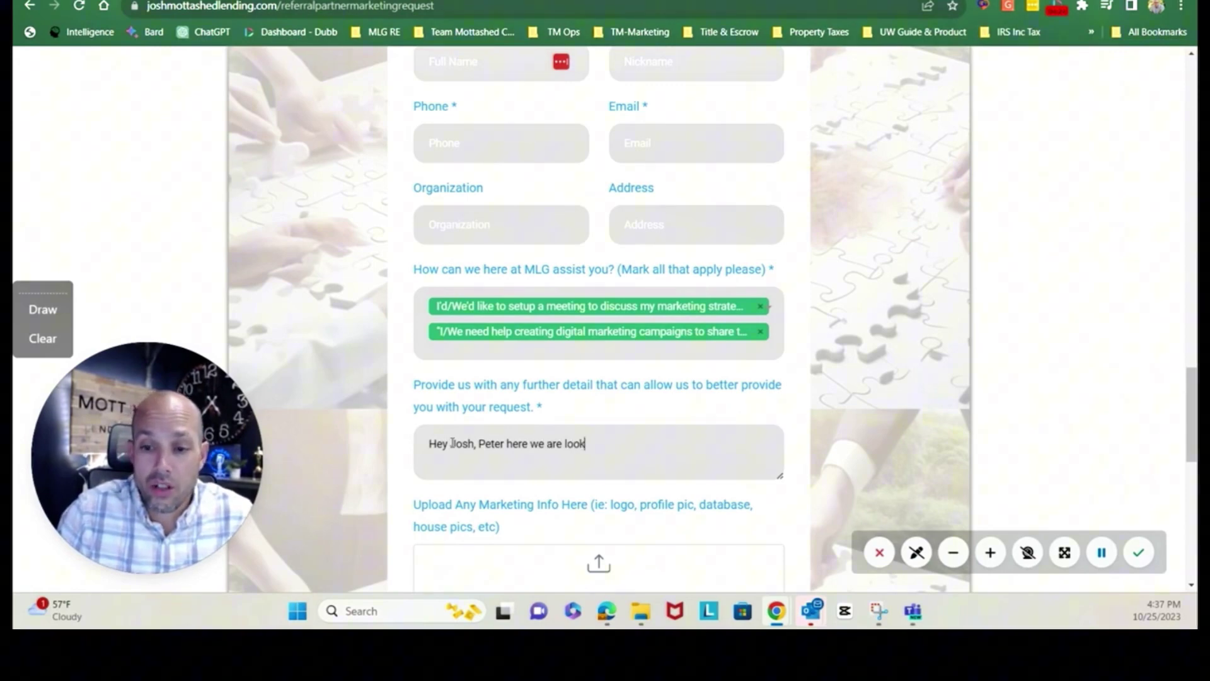
{"action": "type", "text": "ing forward to work"}
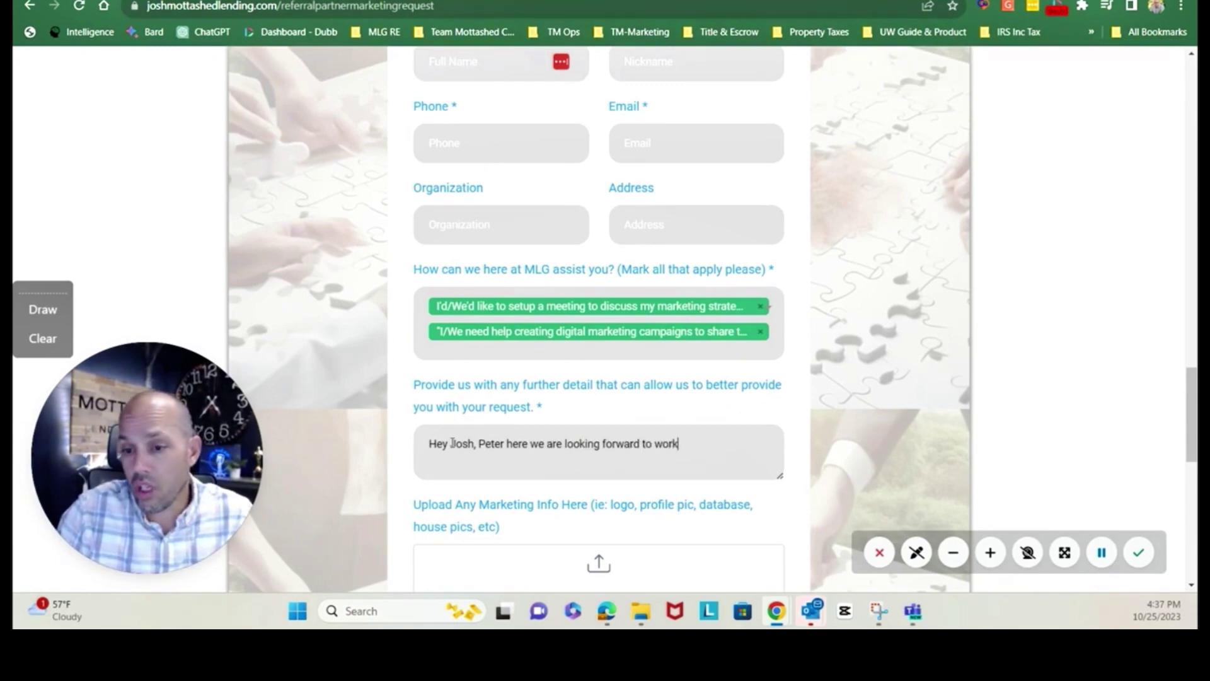
{"action": "type", "text": "ing with you! We'd"}
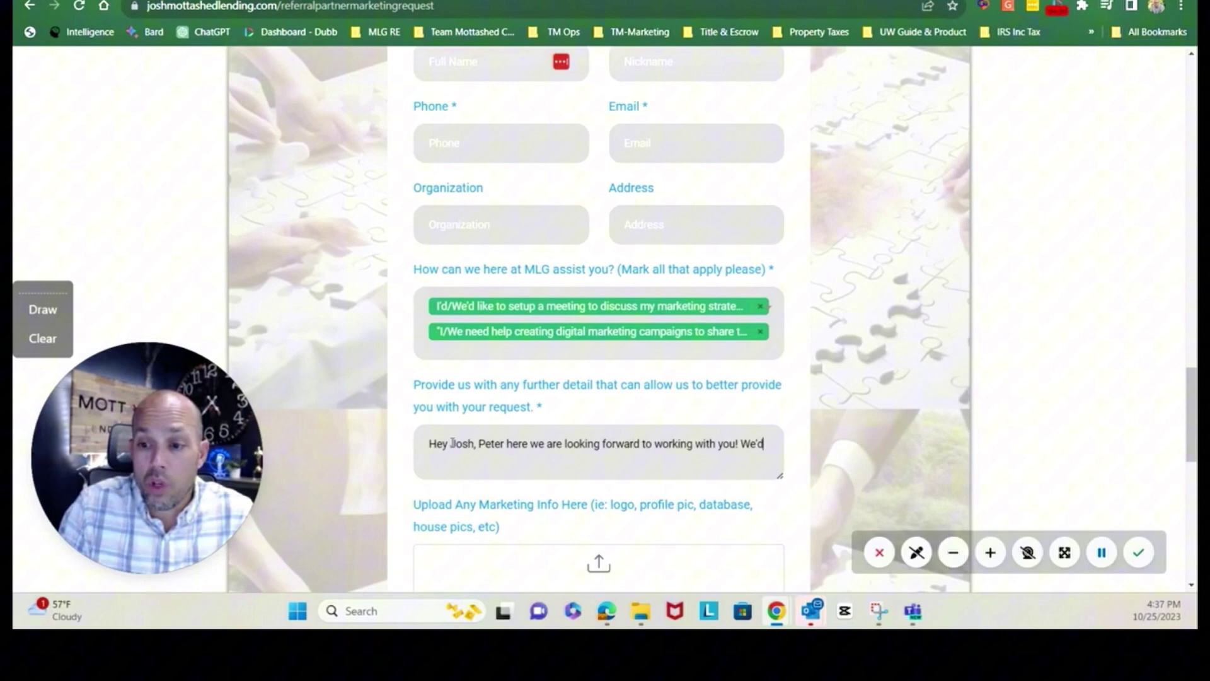
{"action": "type", "text": " love to set an ap"}
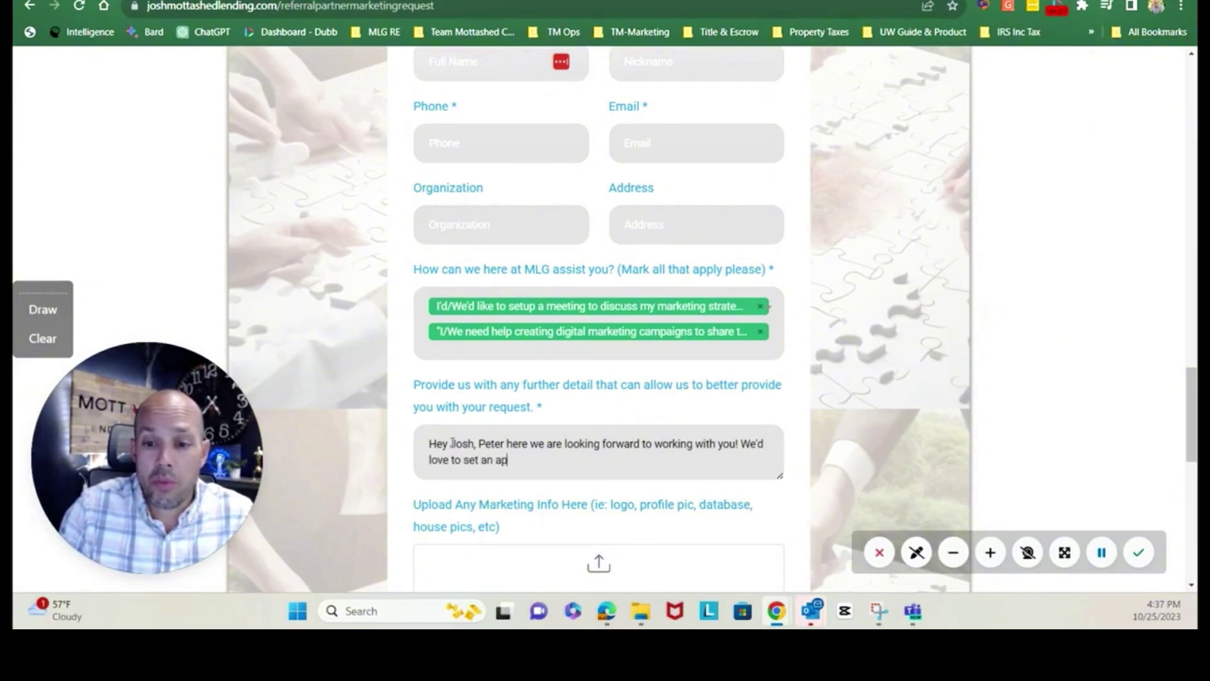
{"action": "type", "text": "pointment with our t"}
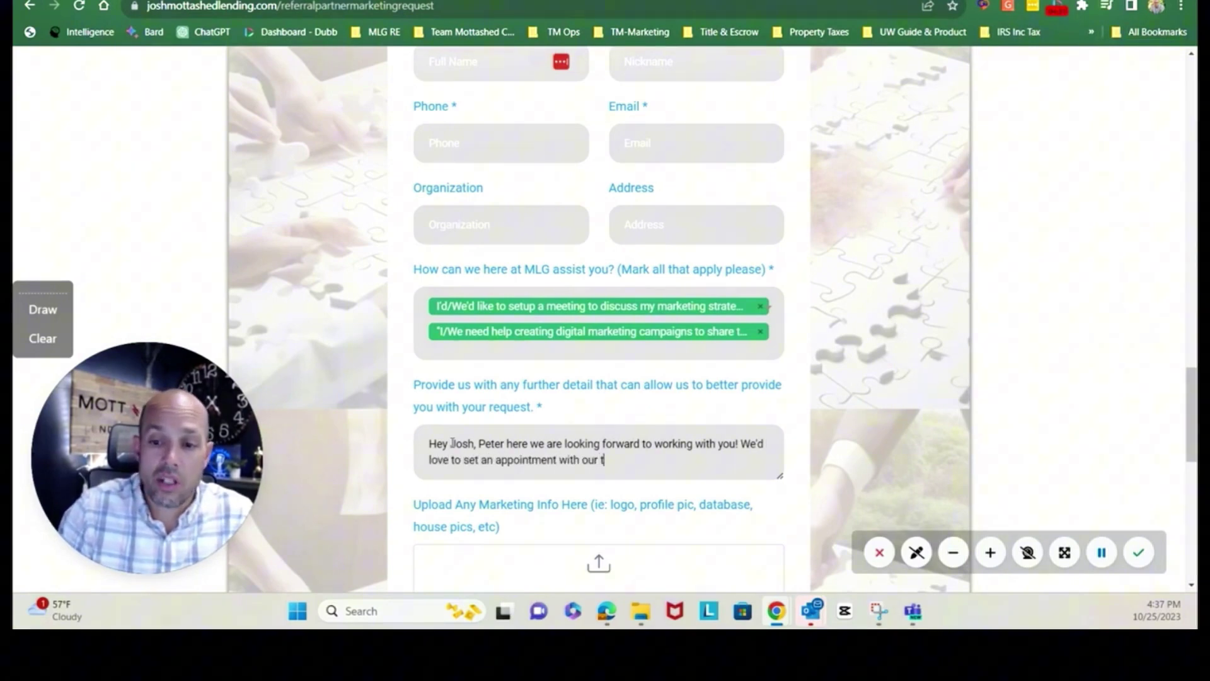
{"action": "type", "text": "e3am first b"}
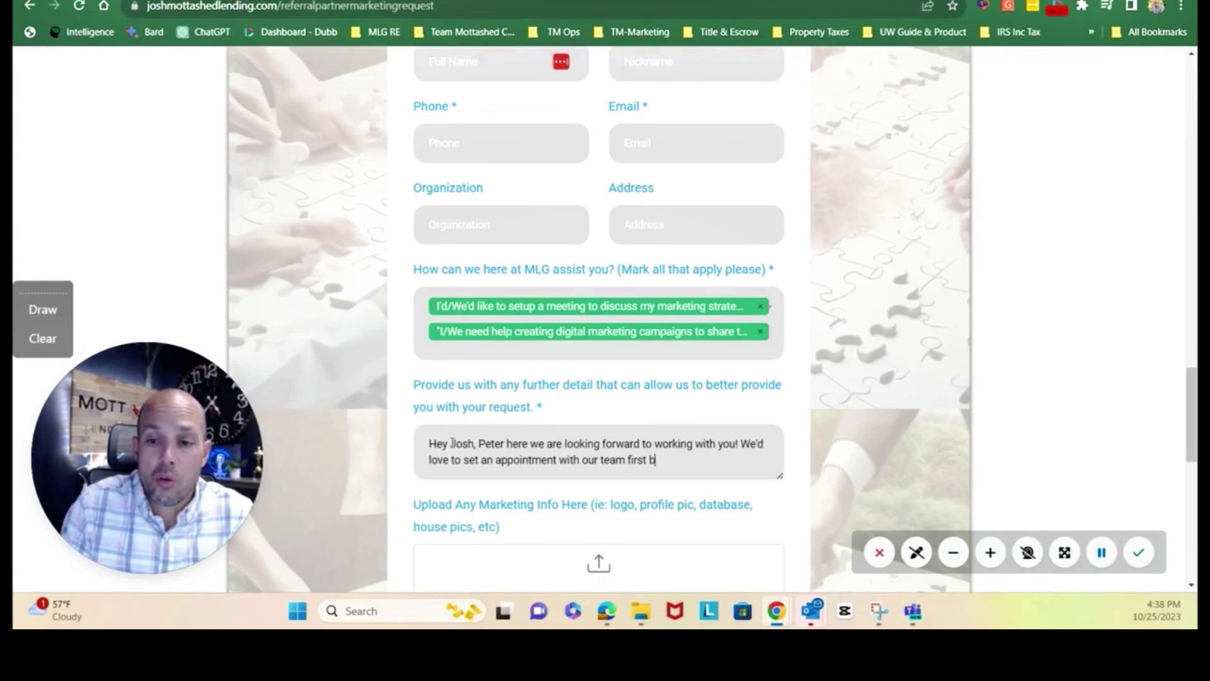
{"action": "key", "text": "BackSpace"}
{"action": "type", "text": "prior to "}
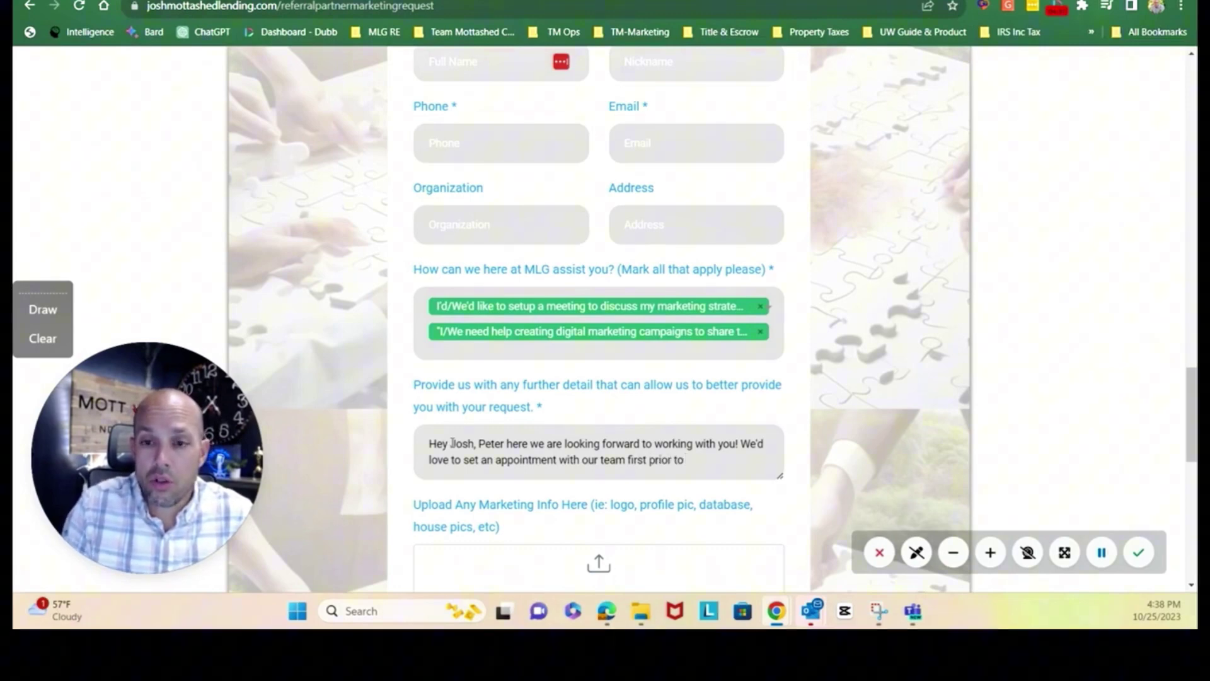
{"action": "type", "text": "launching a"}
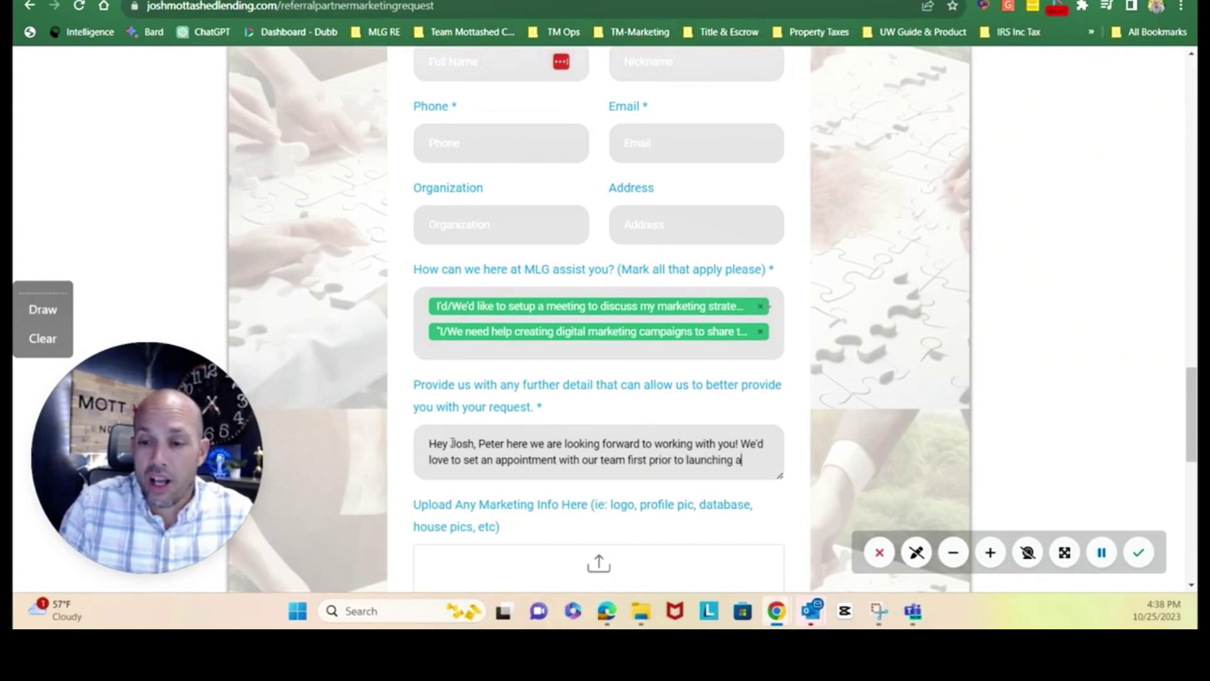
{"action": "type", "text": " marketing campa"}
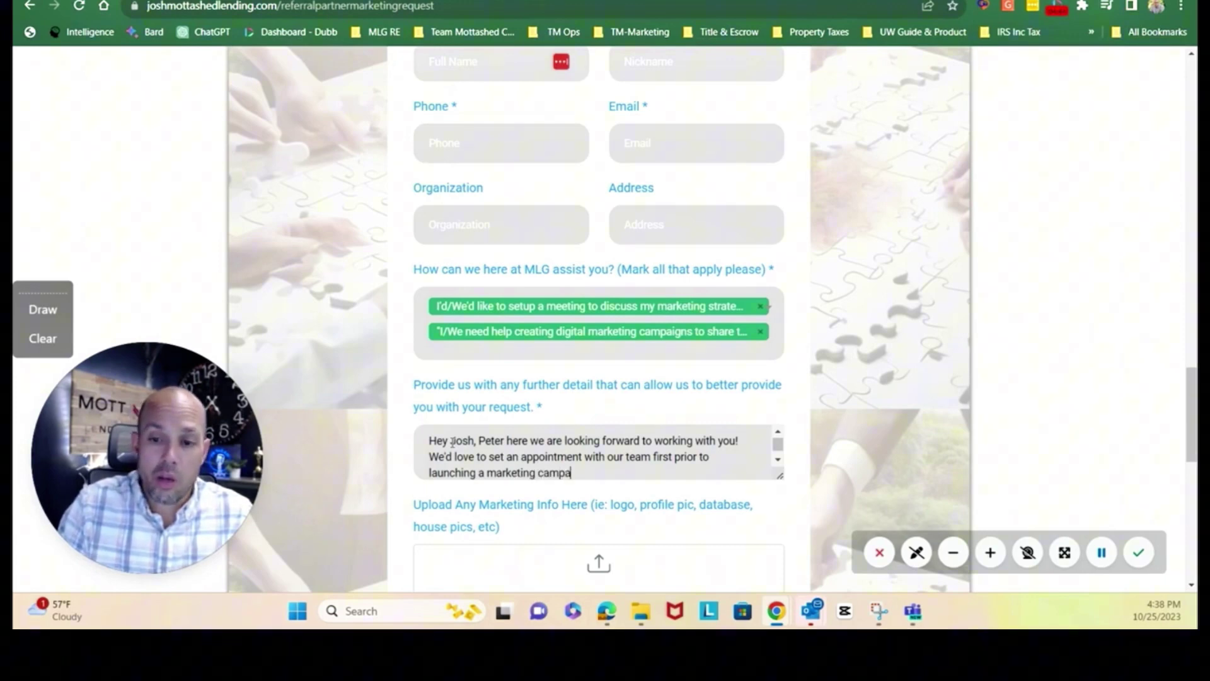
{"action": "type", "text": "ign with you..."}
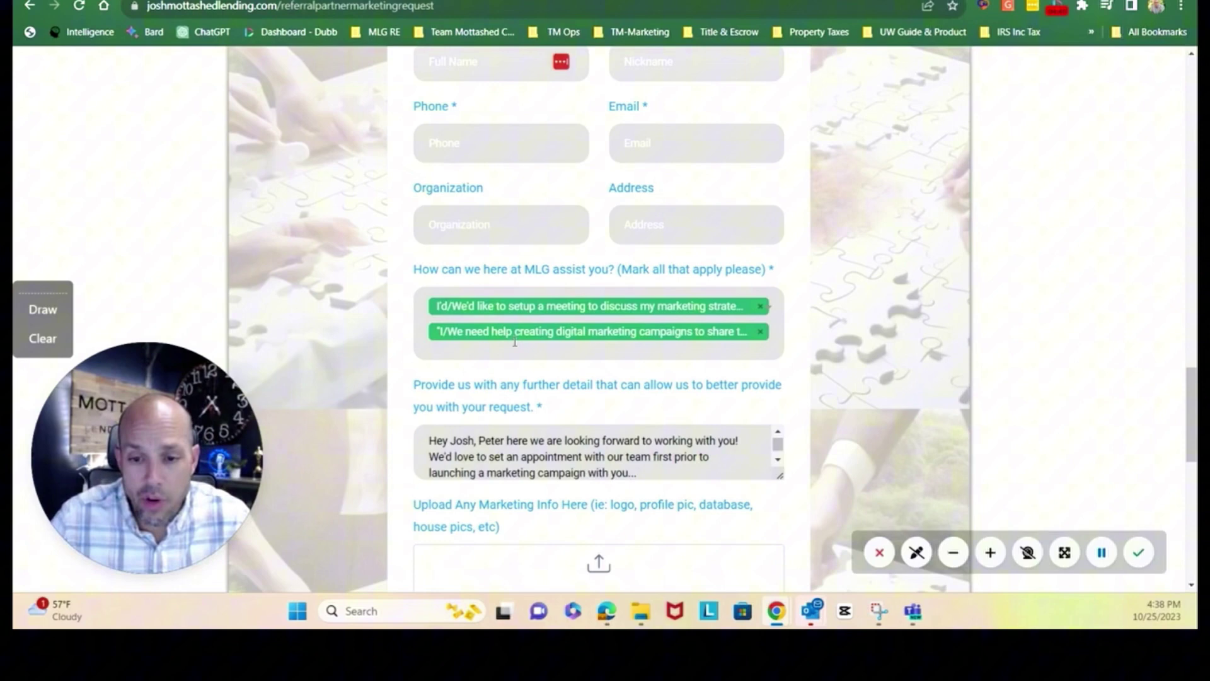
{"action": "scroll", "coordinate": [392, 432], "scroll_direction": "down", "scroll_amount": 1}
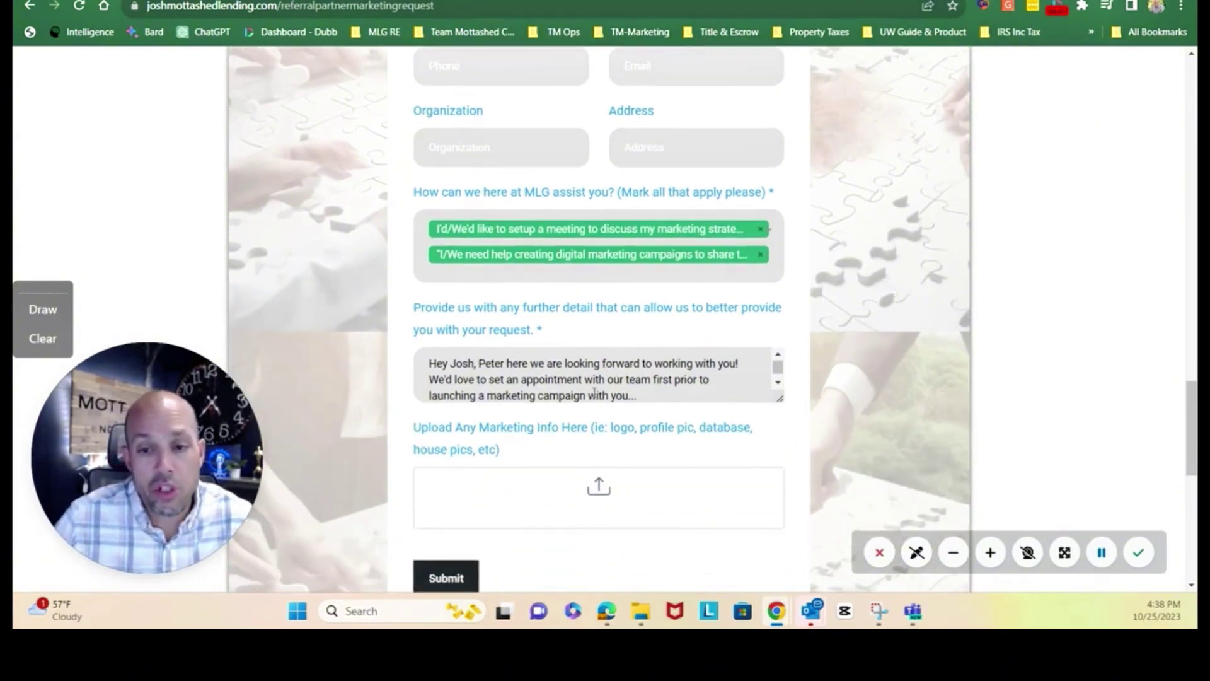